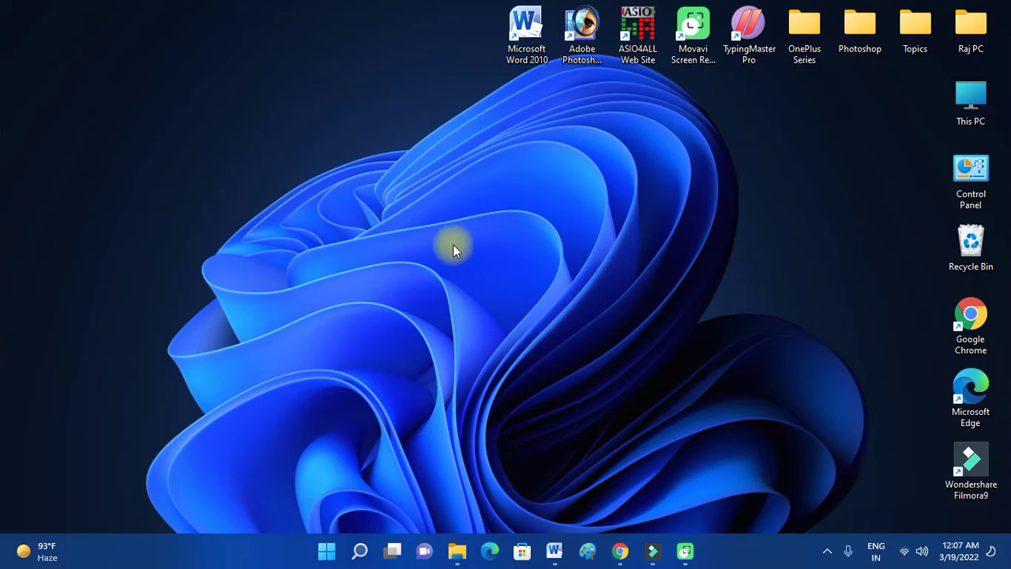
left_click_drag(342, 119, 579, 313)
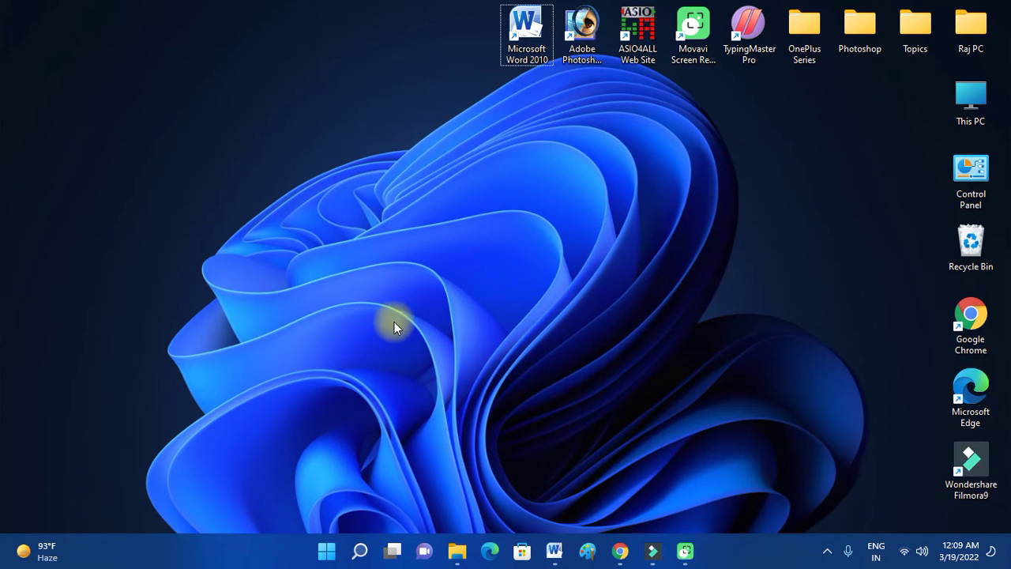
Switch to the New Tab page in Google Chrome and search Google for "realtek"
left_click(620, 551)
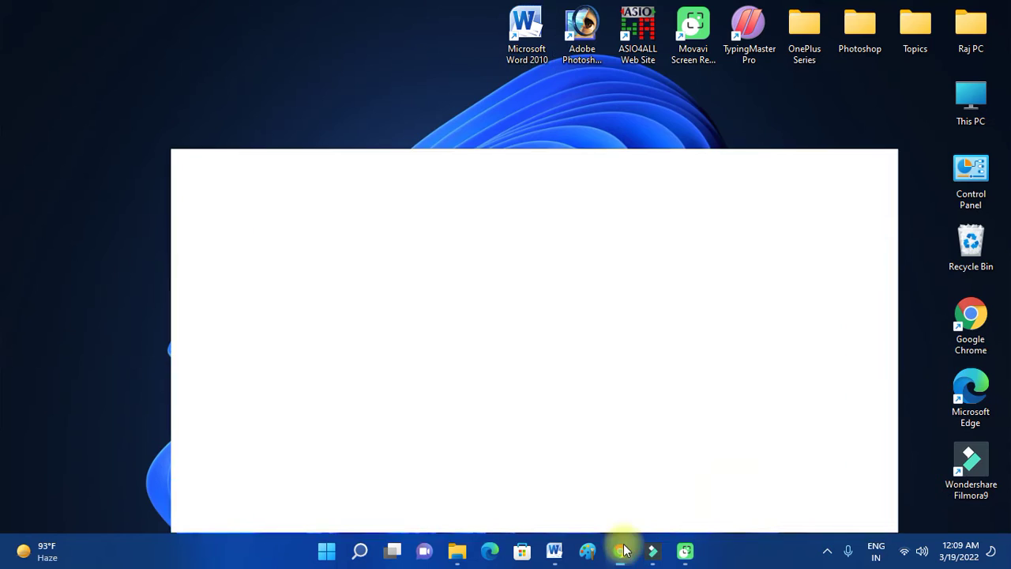
left_click(387, 16)
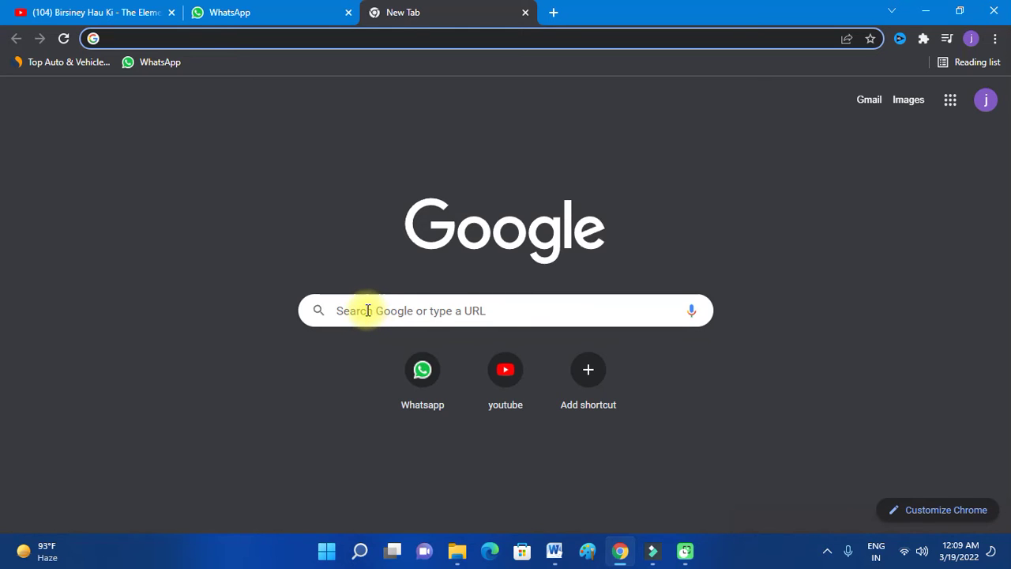
left_click(369, 311)
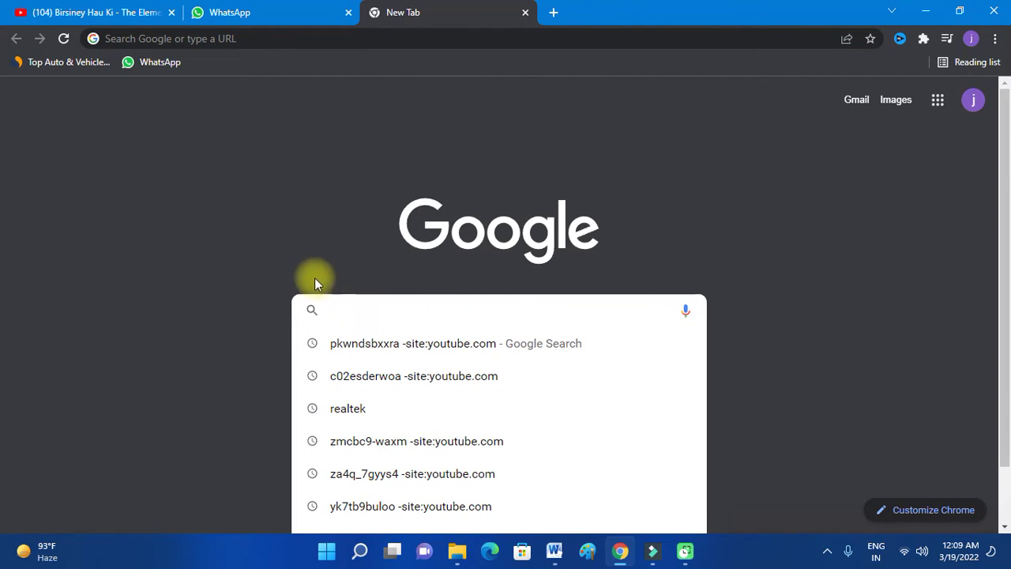
left_click(243, 251)
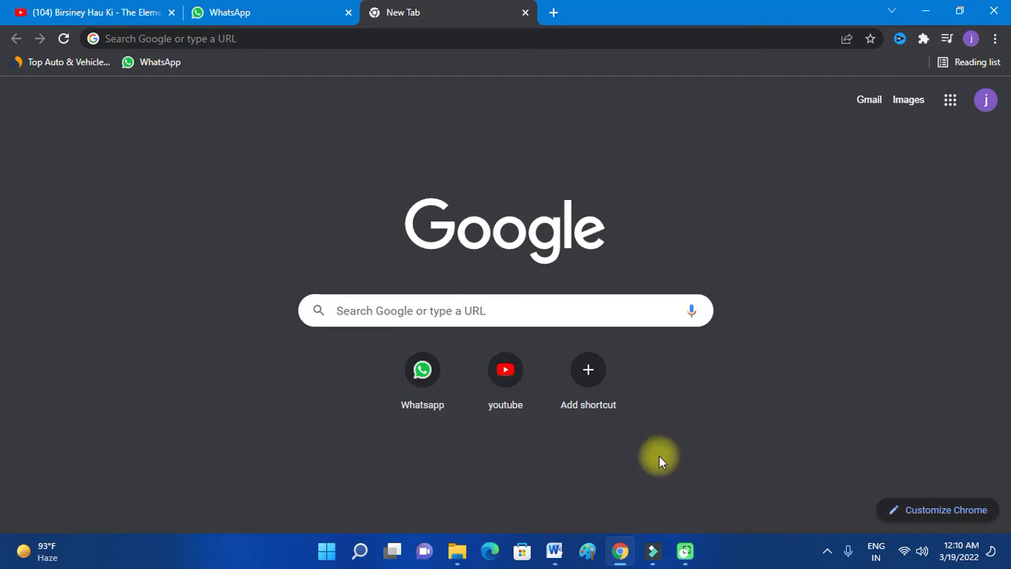
left_click(418, 313)
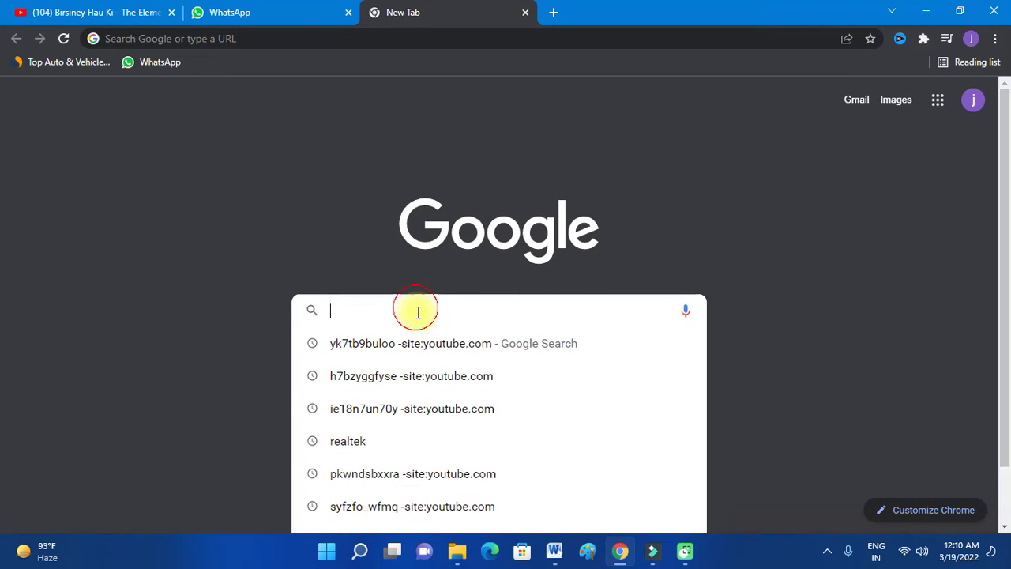
left_click(368, 438)
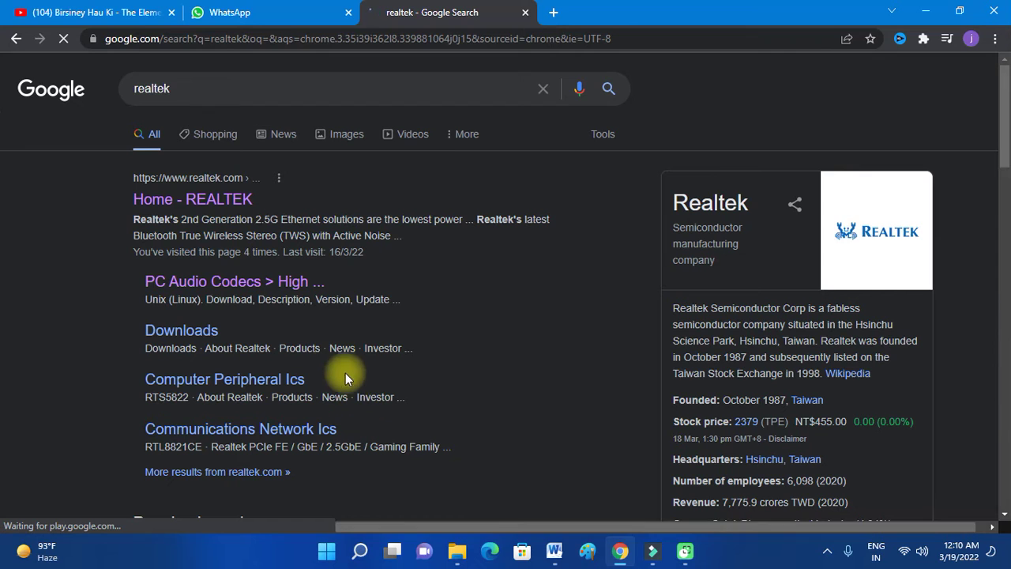
left_click(294, 282)
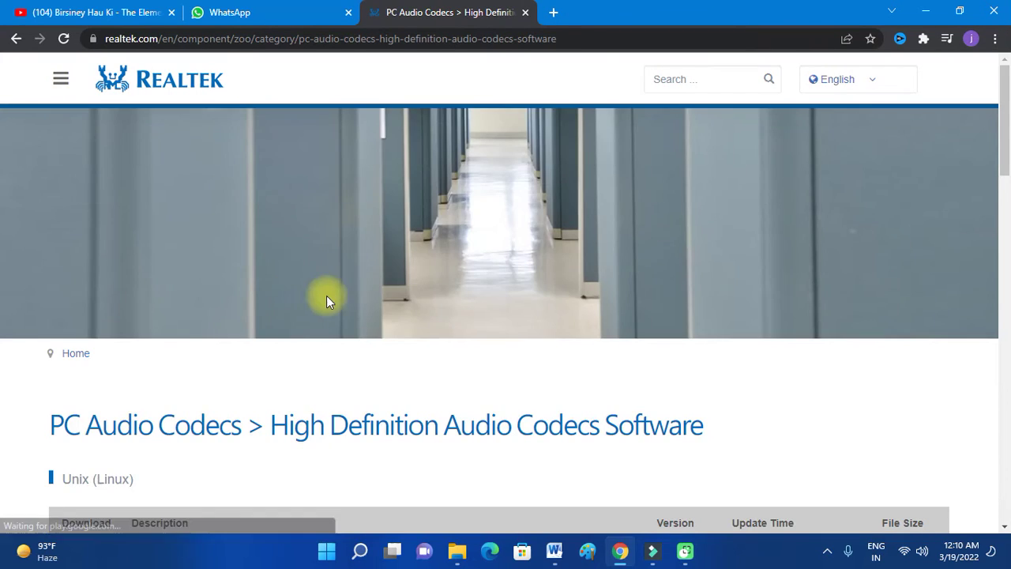
scroll(551, 353, "down", 3)
scroll(551, 353, "down", 3)
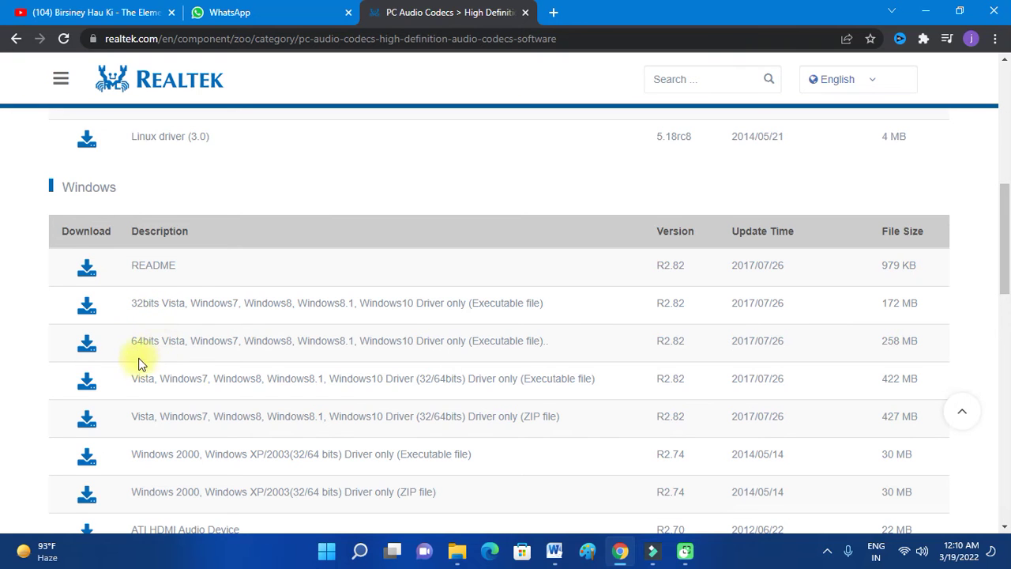
Check the computer's system type in the This PC properties from the desktop, and close Settings
key("super+d")
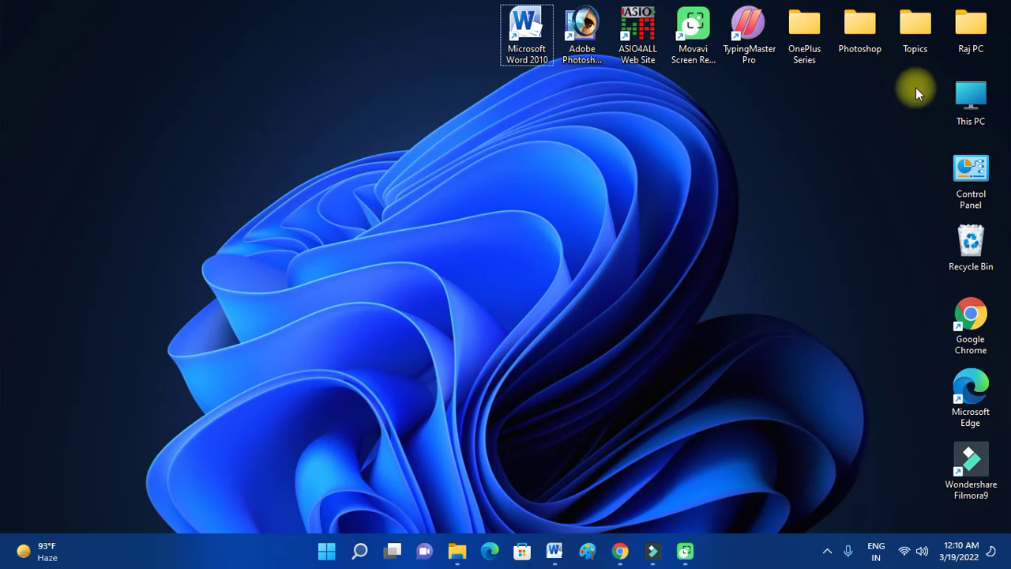
right_click(962, 93)
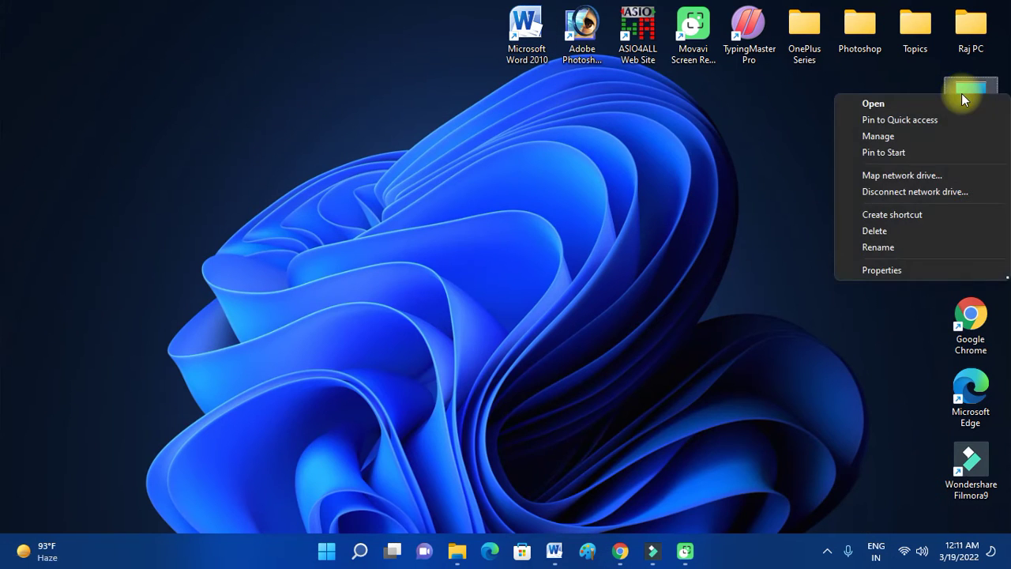
left_click(905, 277)
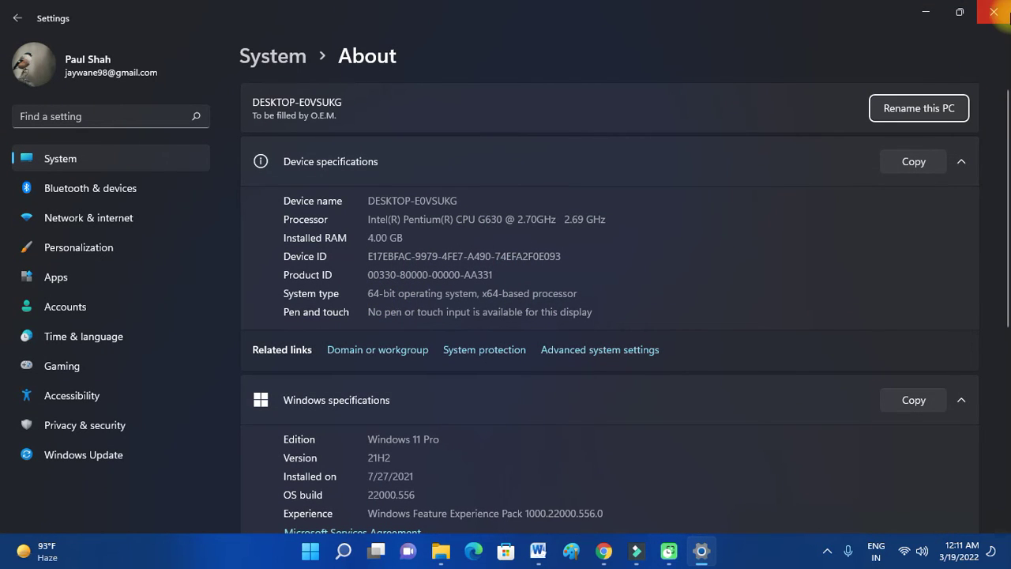
left_click(994, 11)
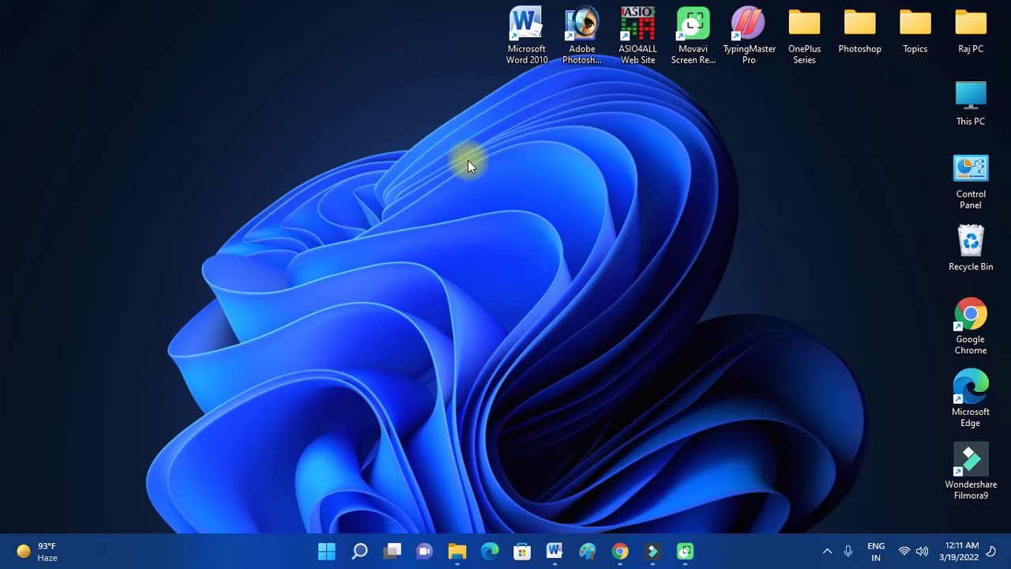
Open Device Manager in a maximized window and expand Sound, video and game controllers
key("super")
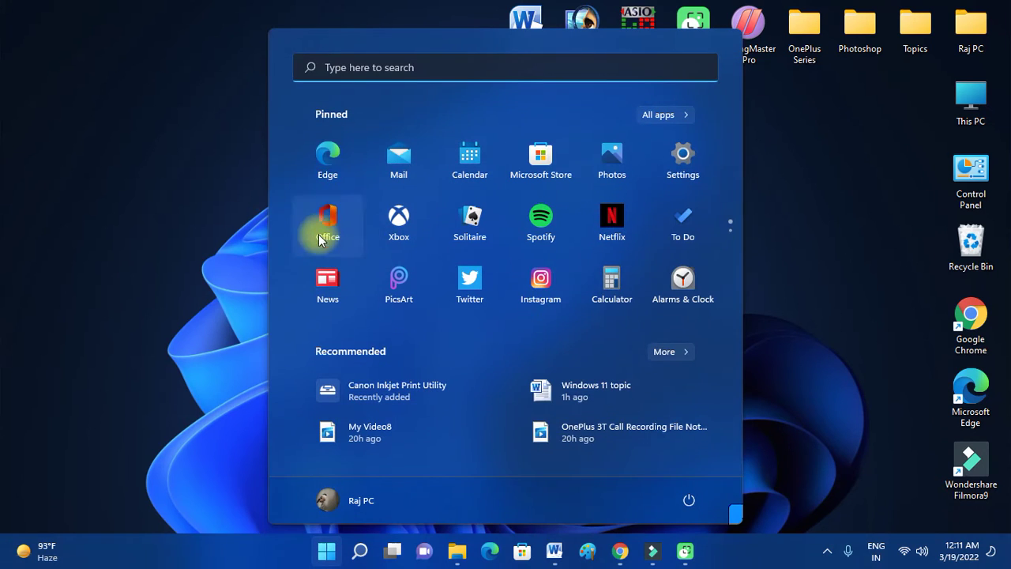
type("device Manager")
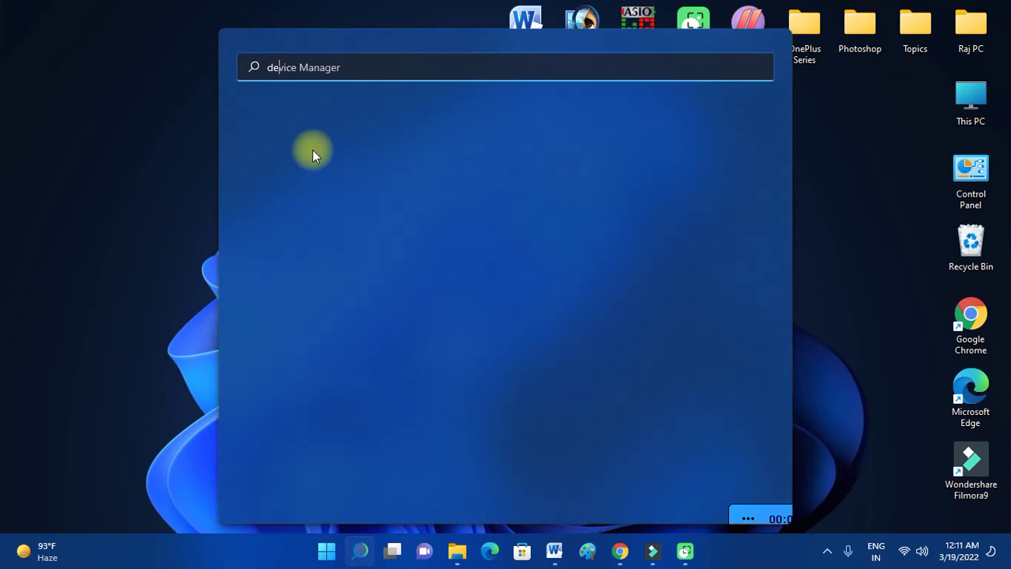
left_click(335, 199)
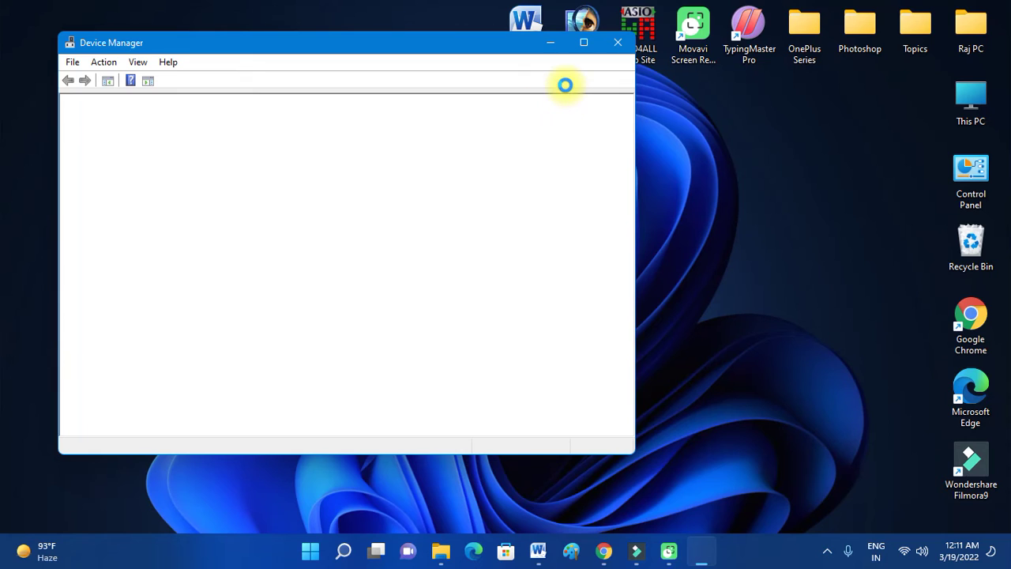
left_click(582, 43)
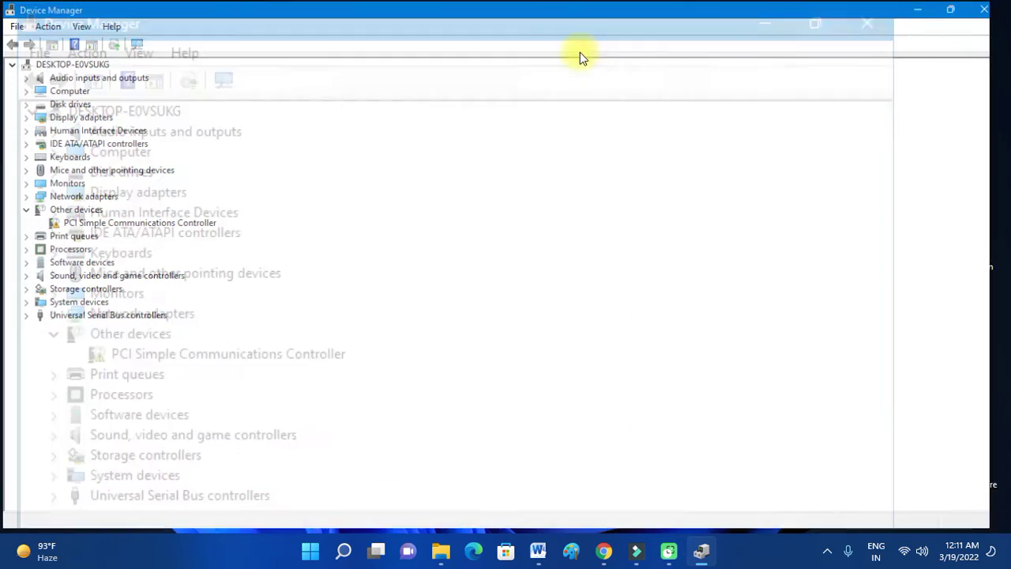
left_click(24, 276)
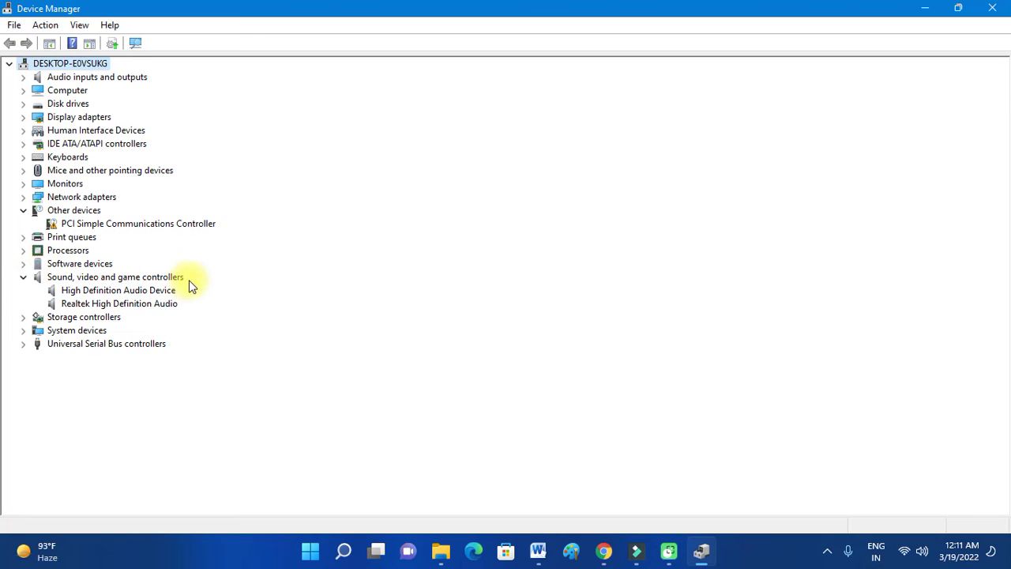
Review the general, driver, details and events information of the Realtek High Definition Audio device, and close Device Manager
right_click(102, 304)
left_click(150, 392)
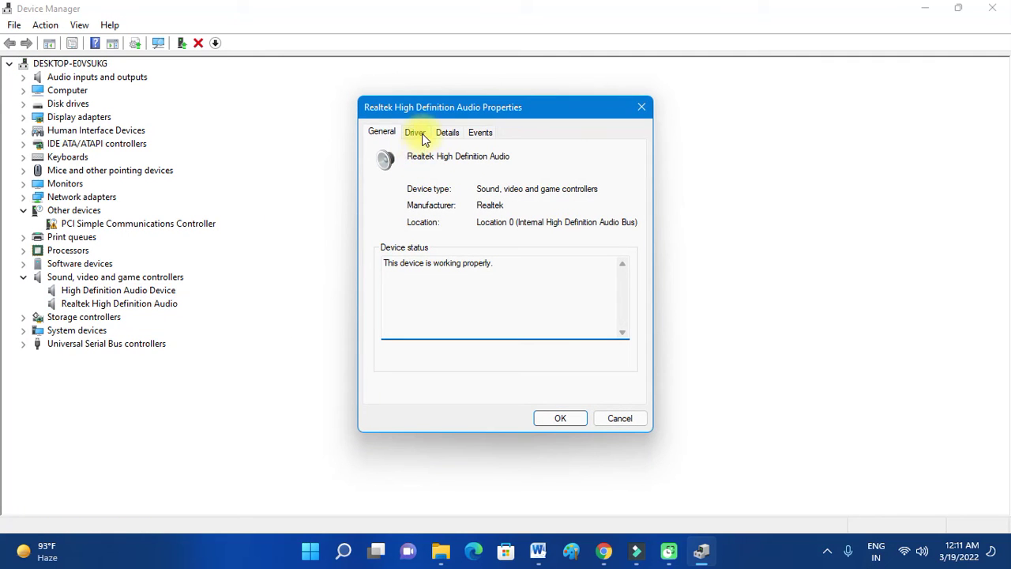
left_click(418, 133)
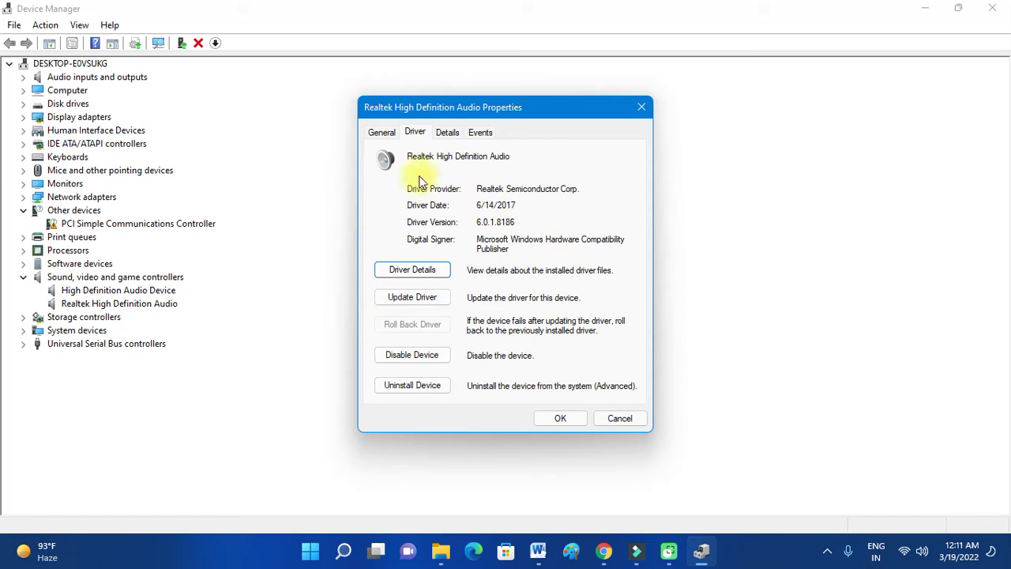
left_click(449, 133)
left_click(479, 132)
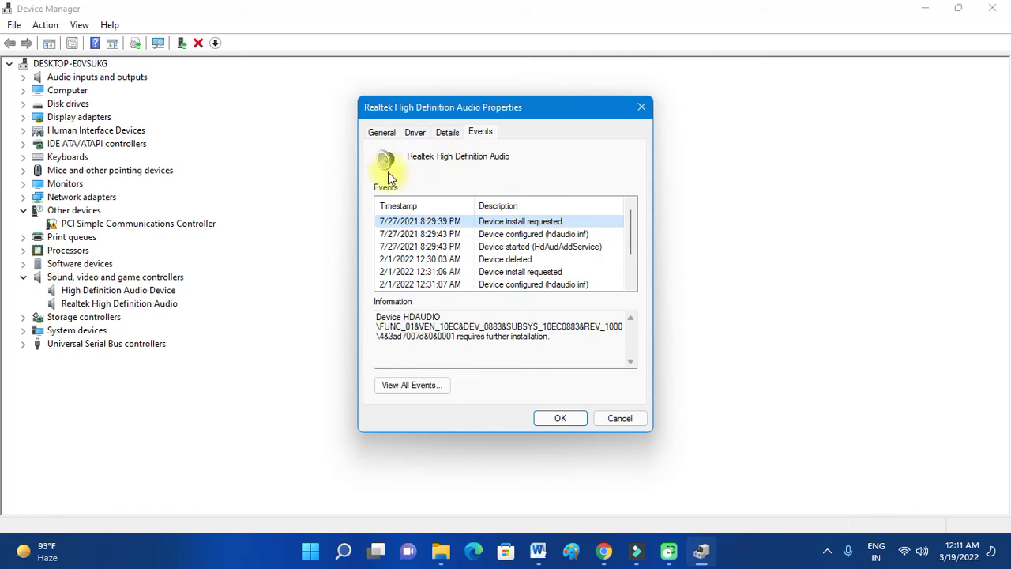
left_click(408, 133)
left_click(383, 133)
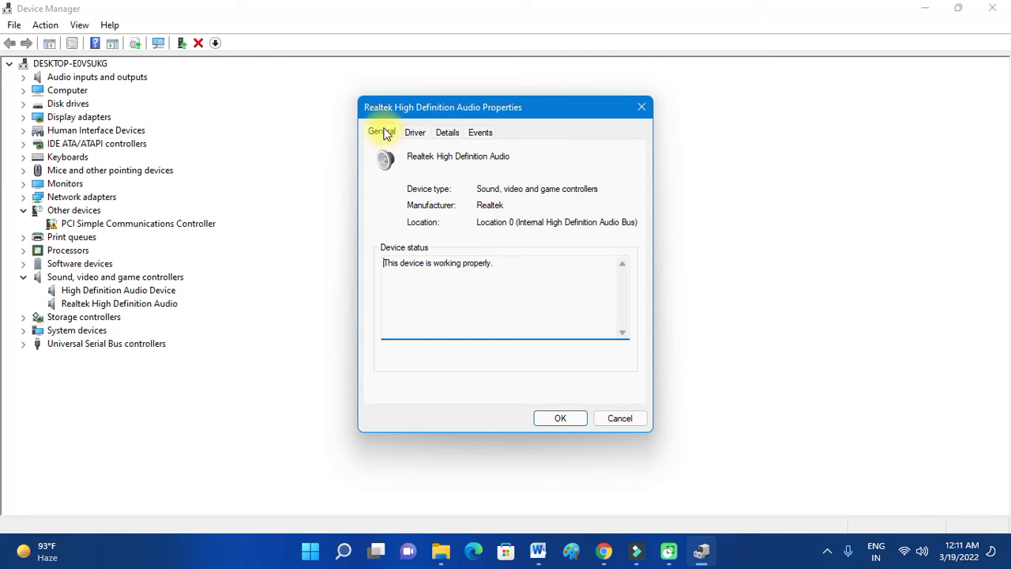
left_click(415, 133)
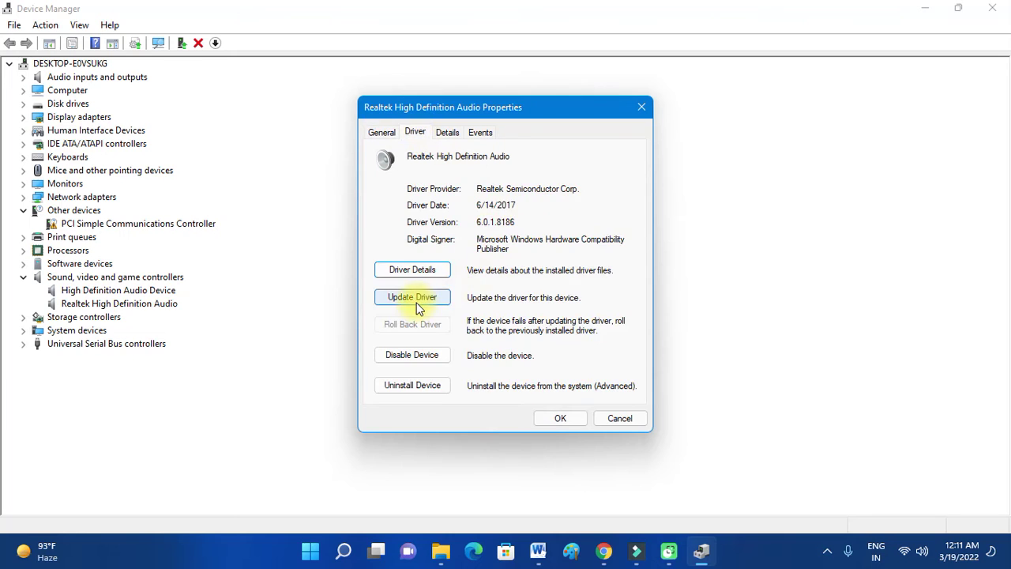
left_click(641, 106)
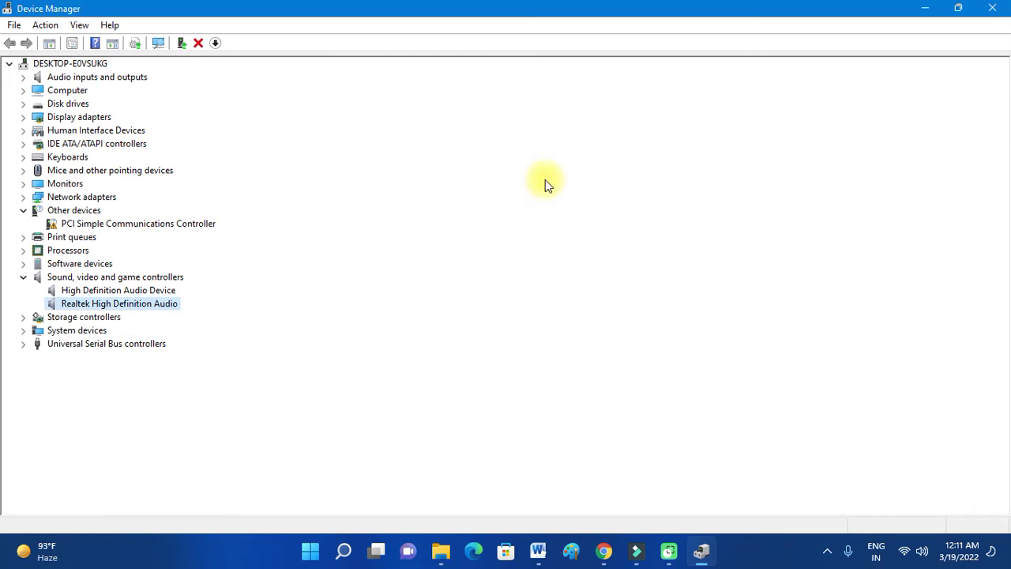
left_click(992, 8)
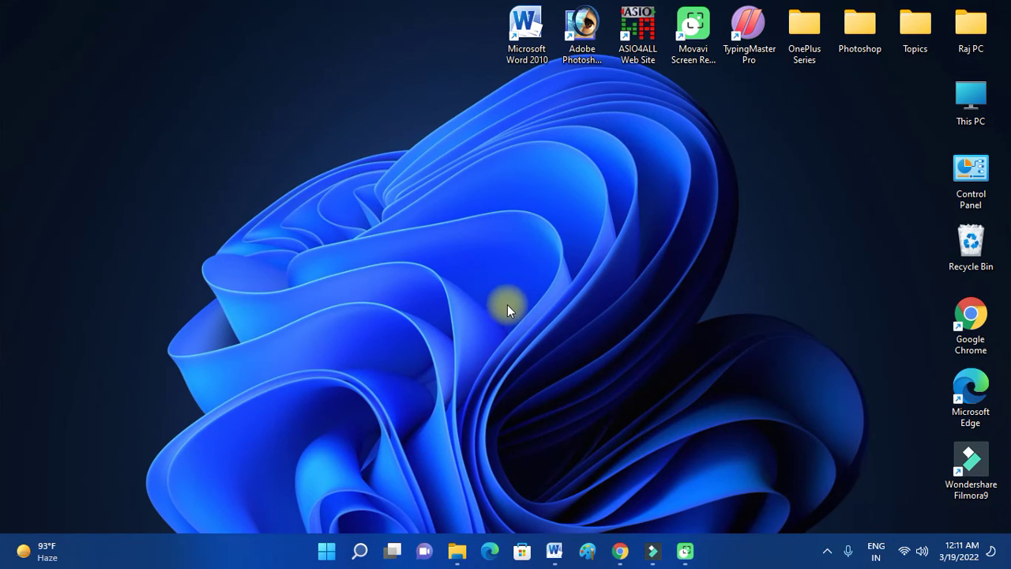
Open Control Panel and bring up the Sound settings under Hardware and Sound
key("super")
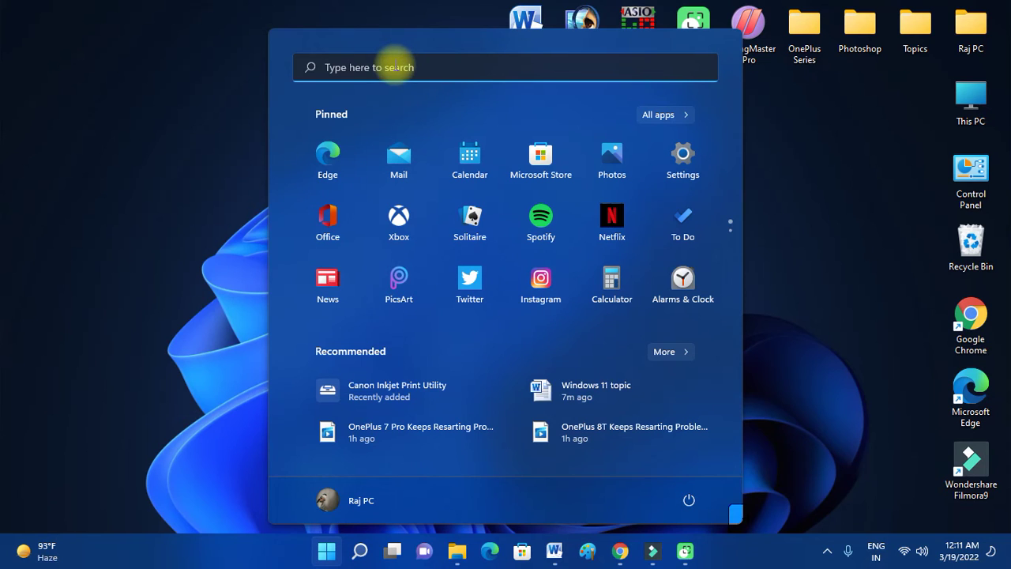
left_click(399, 66)
type("control Panel")
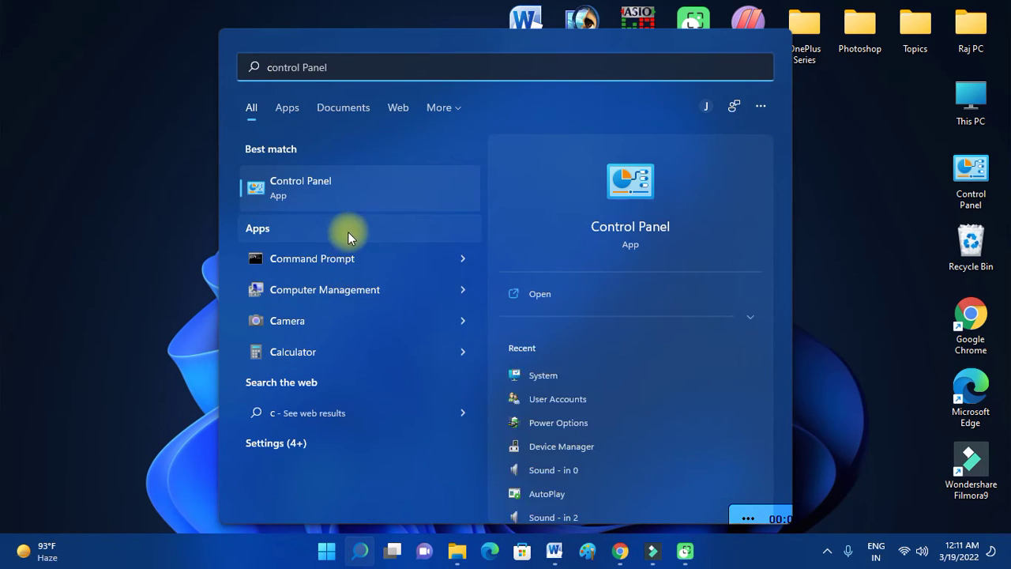
left_click(341, 205)
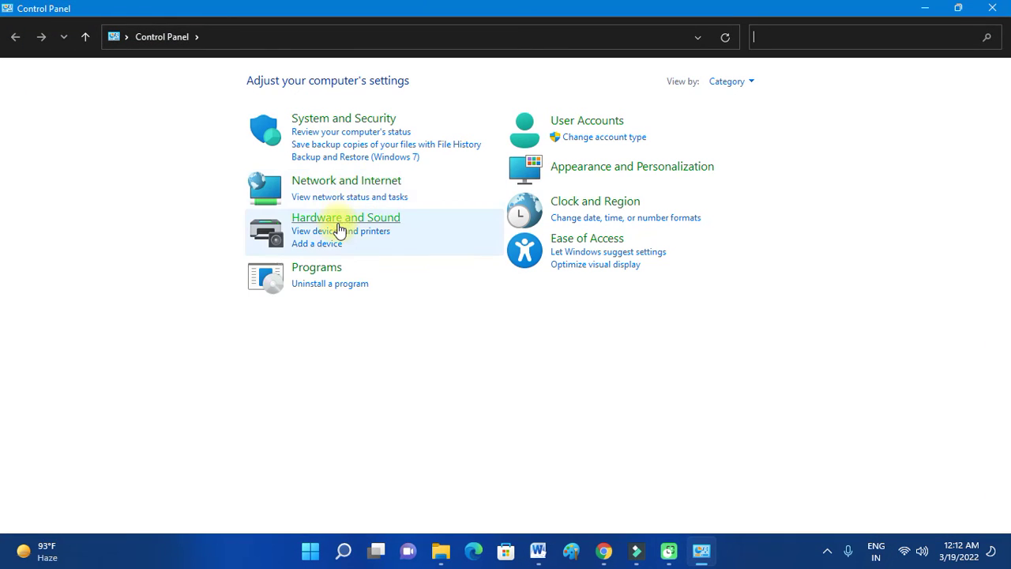
left_click(338, 221)
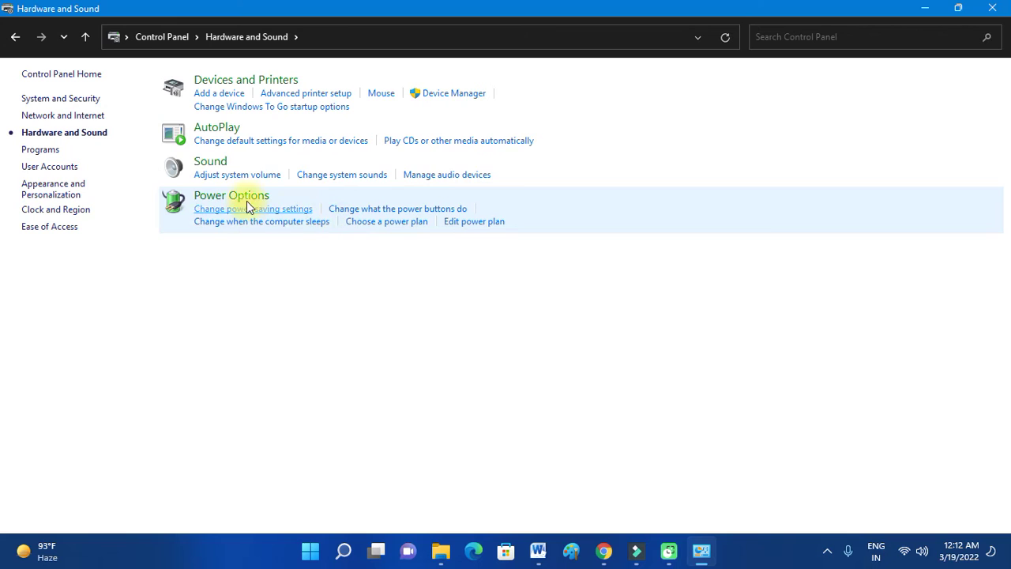
left_click(207, 162)
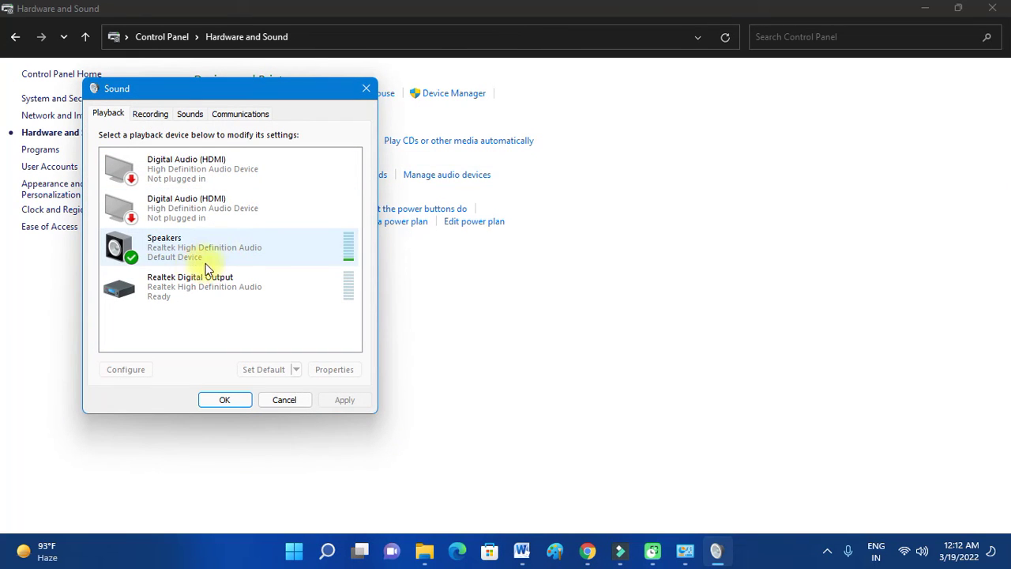
Open the properties of the Microphone recording device and check its Realtek High Definition Audio controller properties
left_click(153, 115)
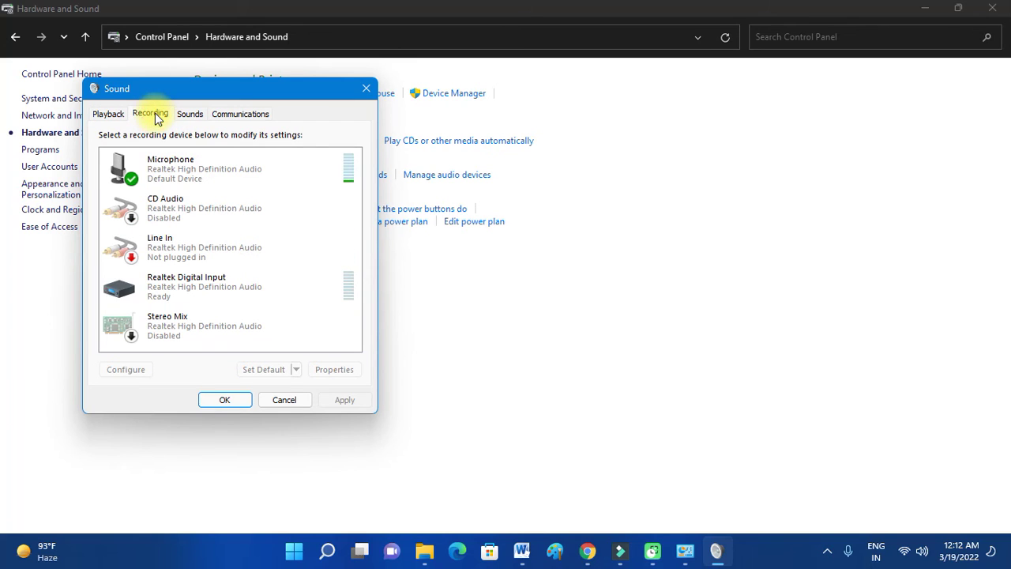
left_click(190, 169)
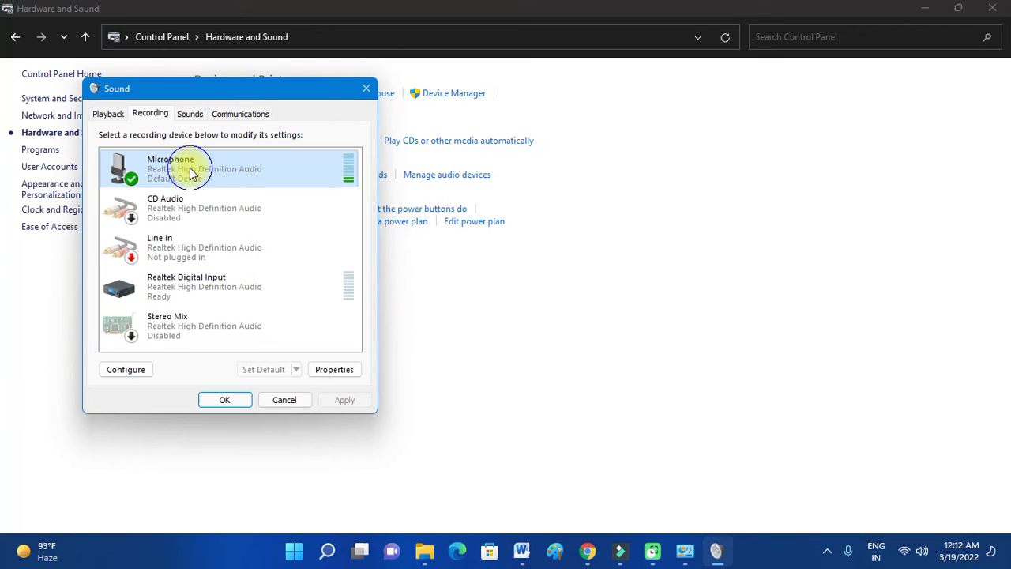
right_click(191, 170)
left_click(213, 160)
right_click(217, 161)
left_click(269, 250)
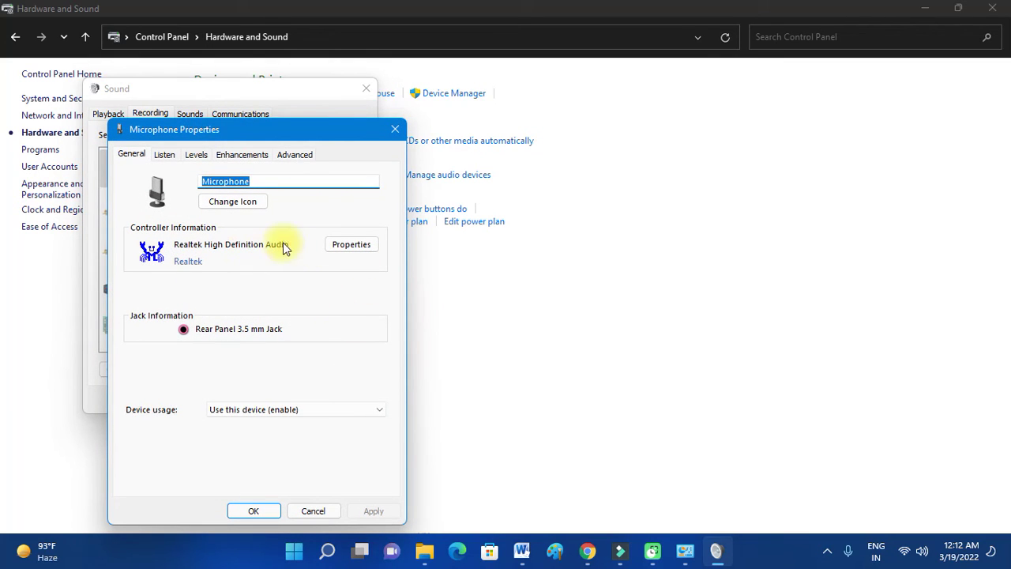
left_click(350, 245)
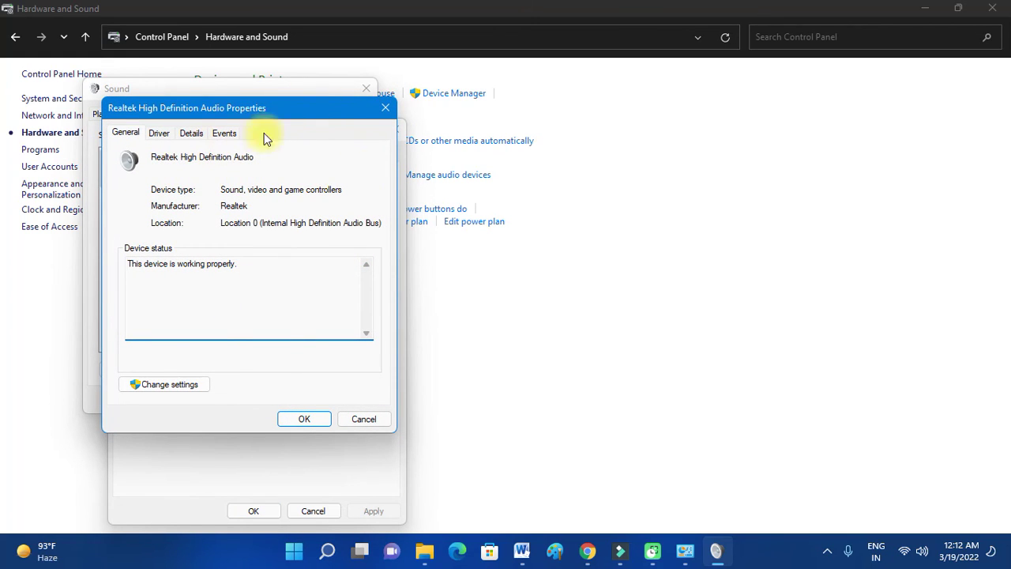
left_click(385, 108)
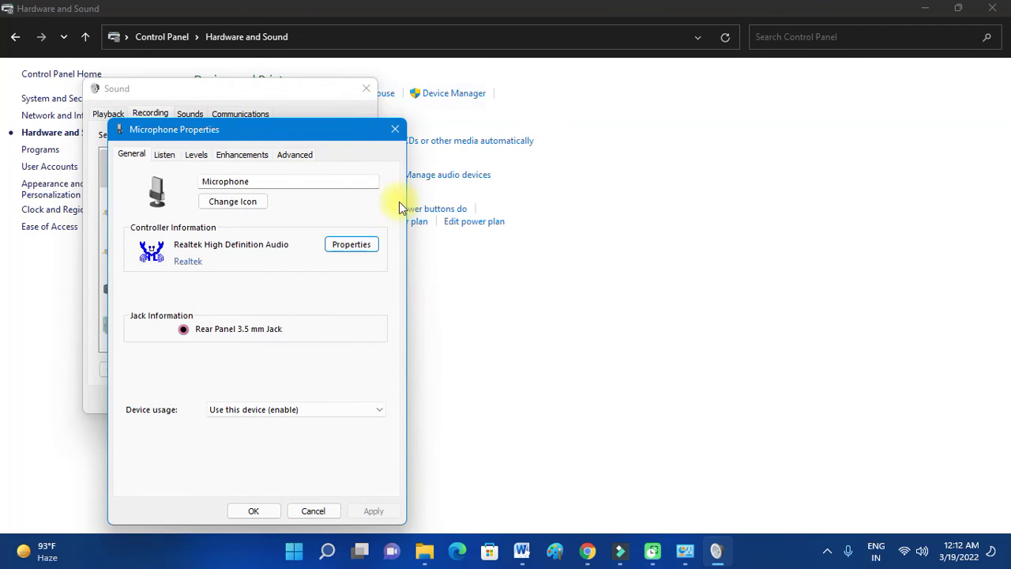
Check the microphone's listen settings, close its properties, and review the system sound scheme and communications settings
left_click(171, 158)
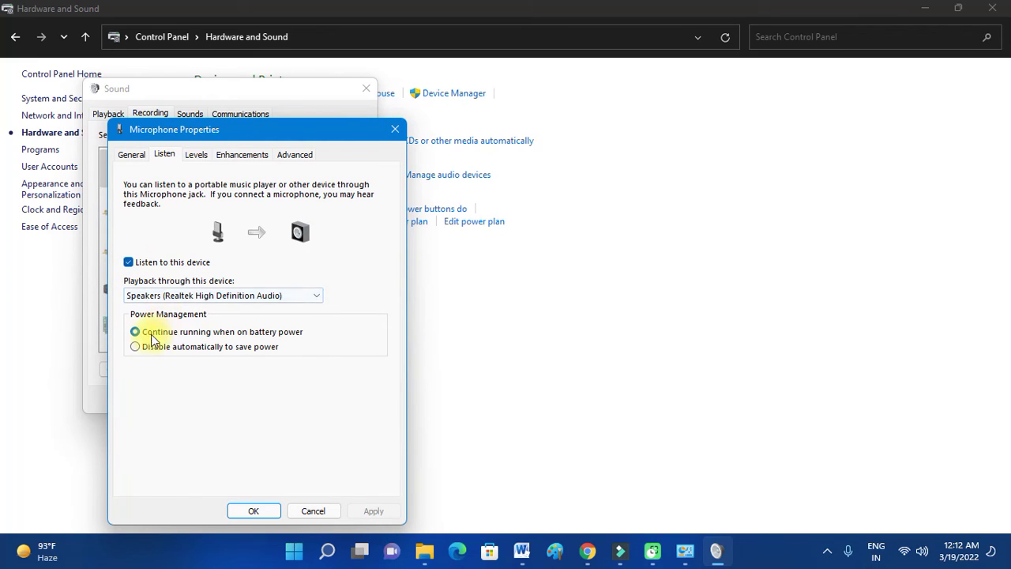
left_click(395, 129)
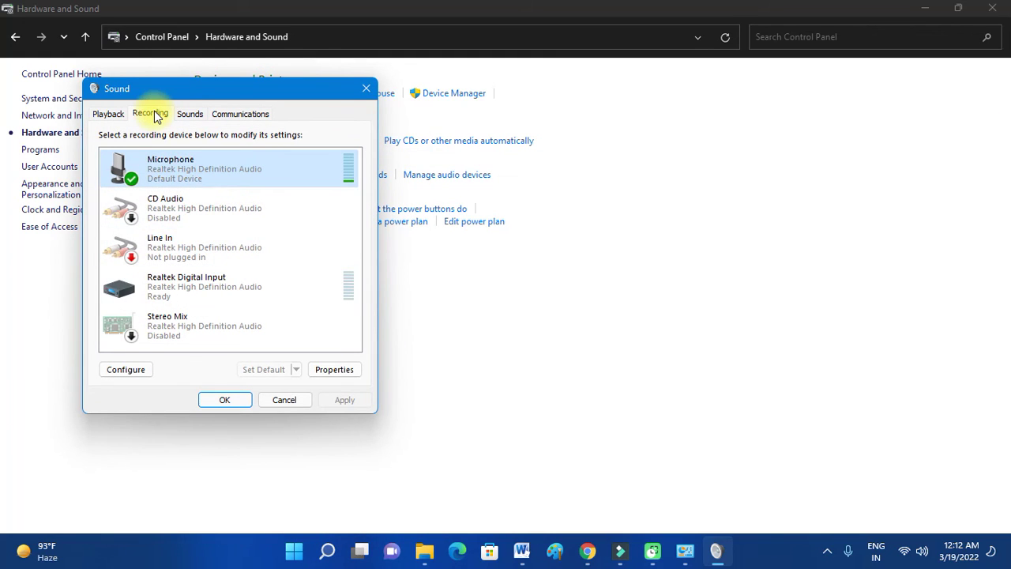
left_click(192, 114)
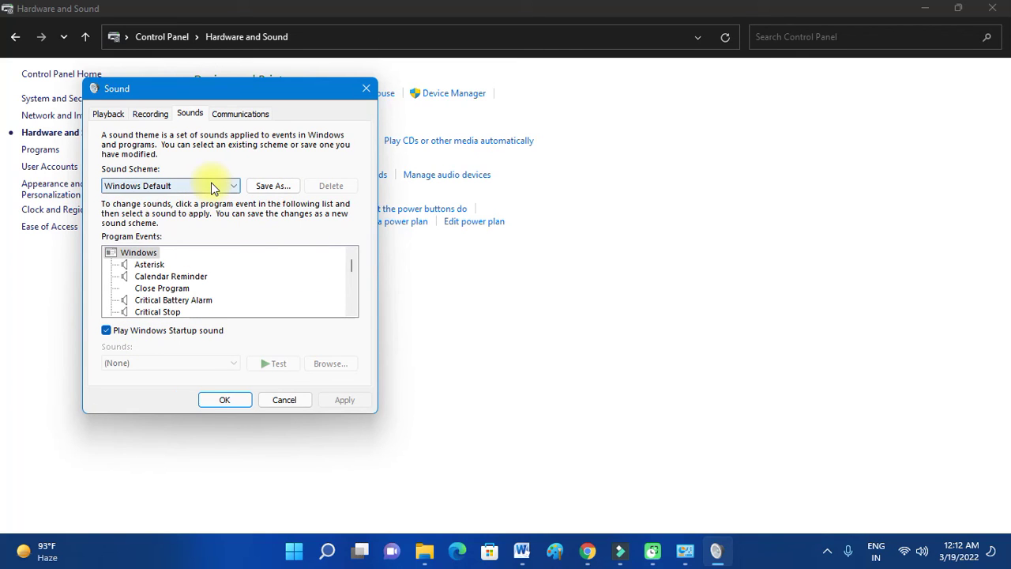
left_click(240, 113)
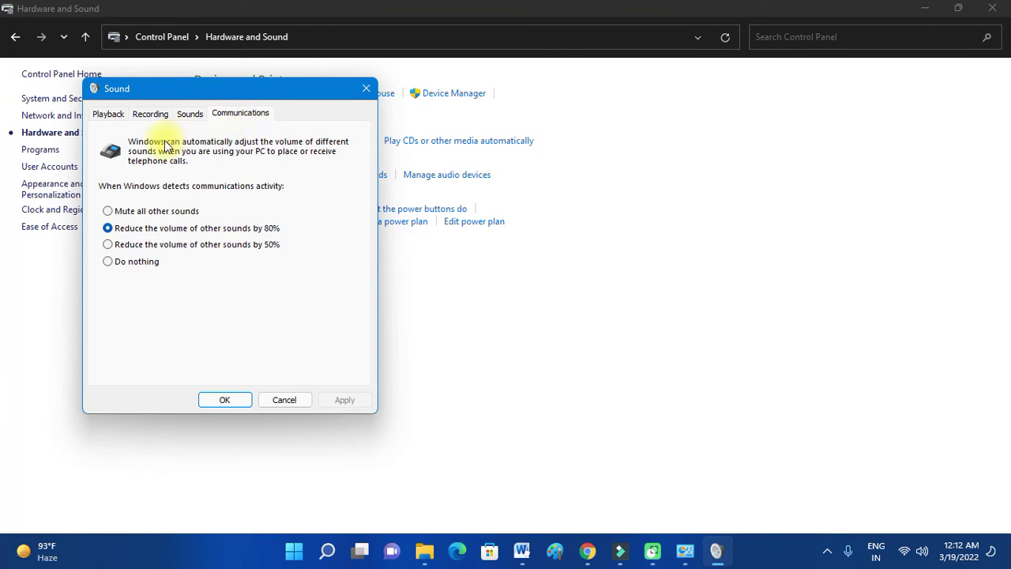
Open the properties of the Speakers playback device and check its Realtek HD Audio output level
left_click(103, 114)
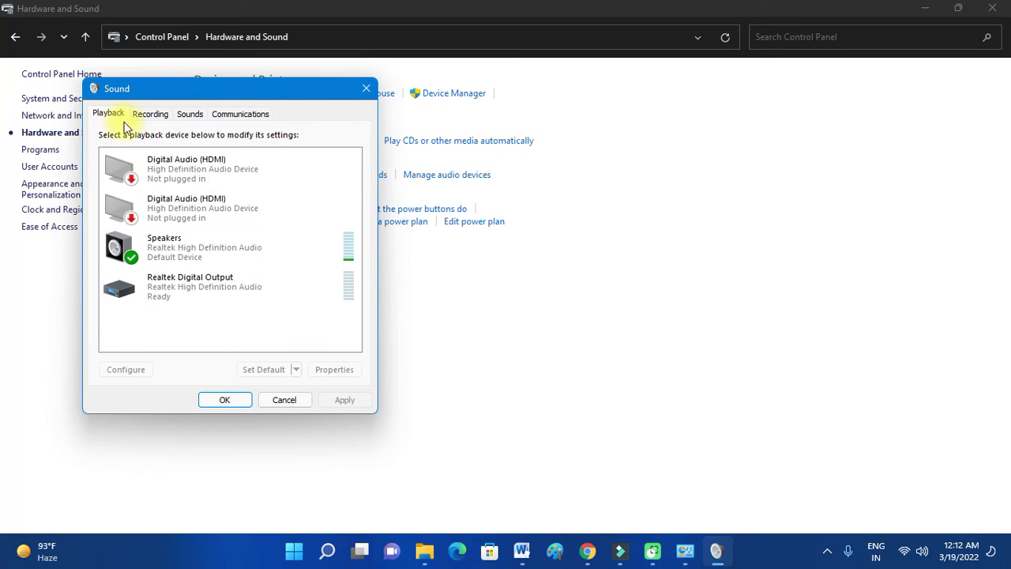
right_click(248, 268)
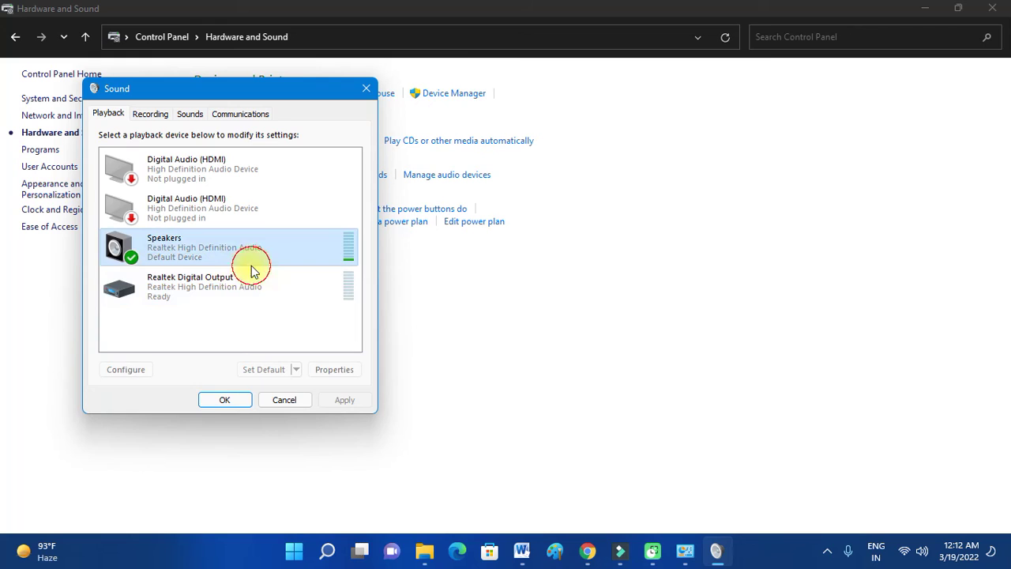
left_click(294, 385)
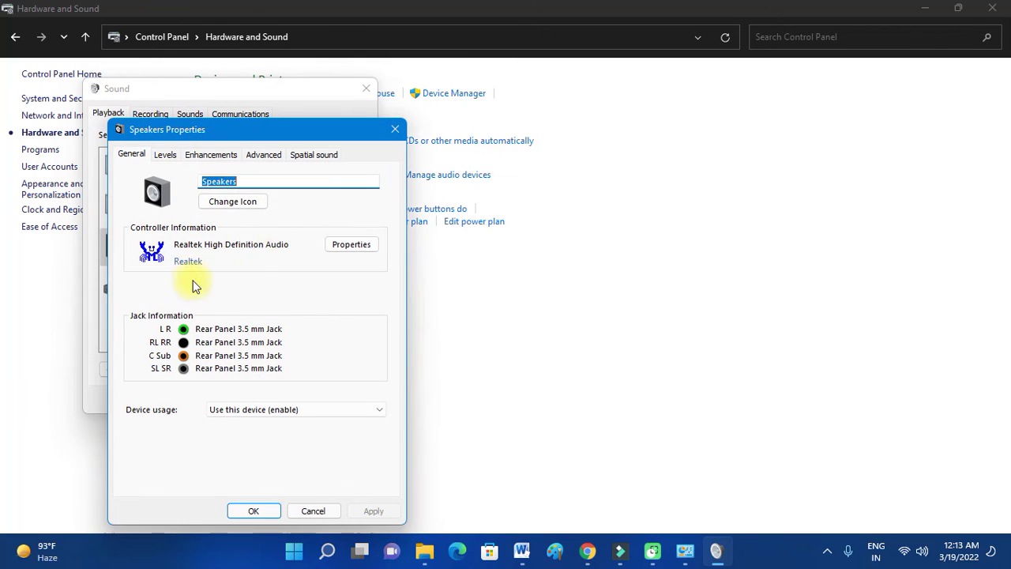
left_click(170, 156)
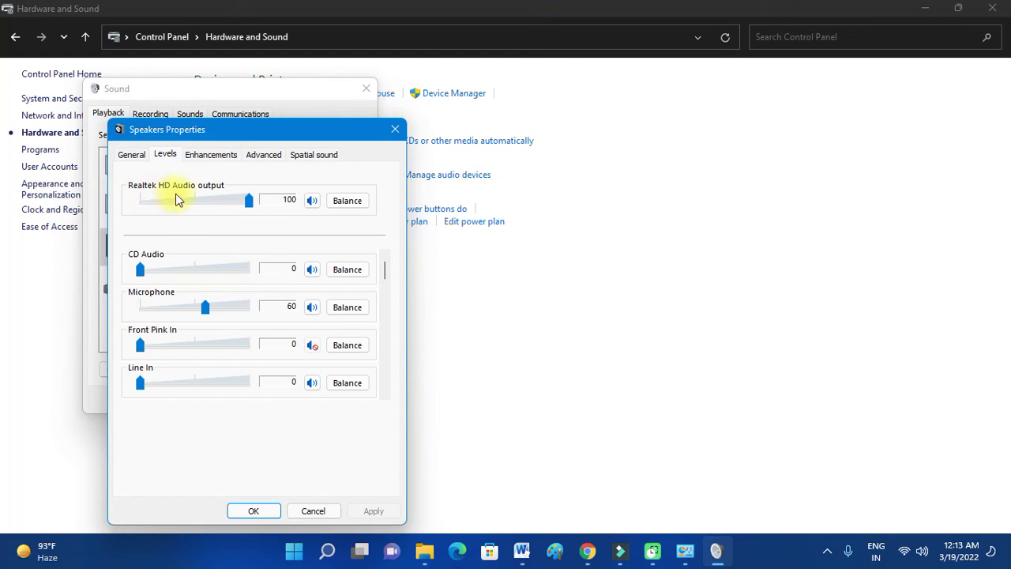
left_click(247, 204)
Review the speakers' enhancements, default format and spatial sound settings, and close the Sound settings and Control Panel
left_click(212, 155)
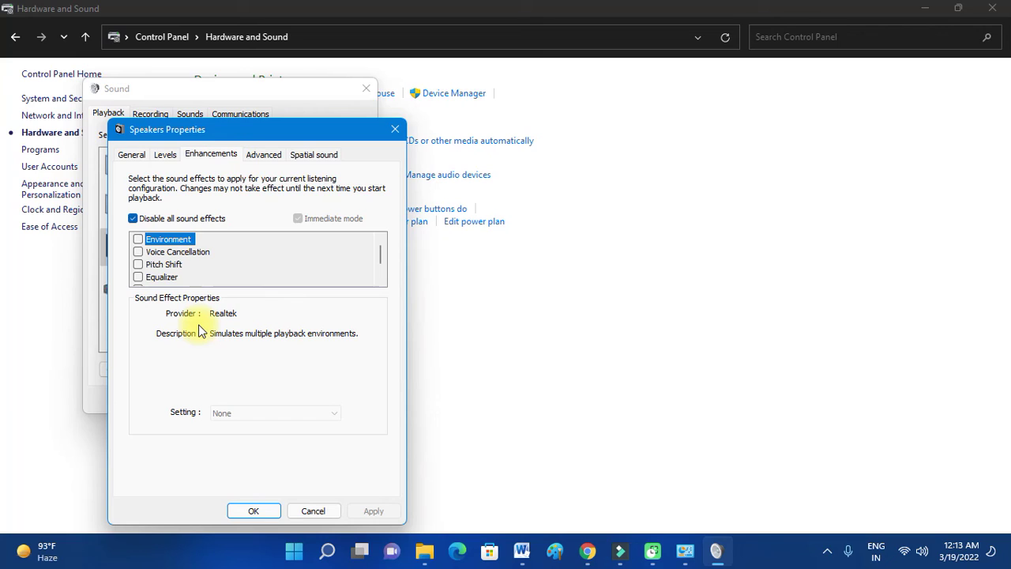
left_click(264, 155)
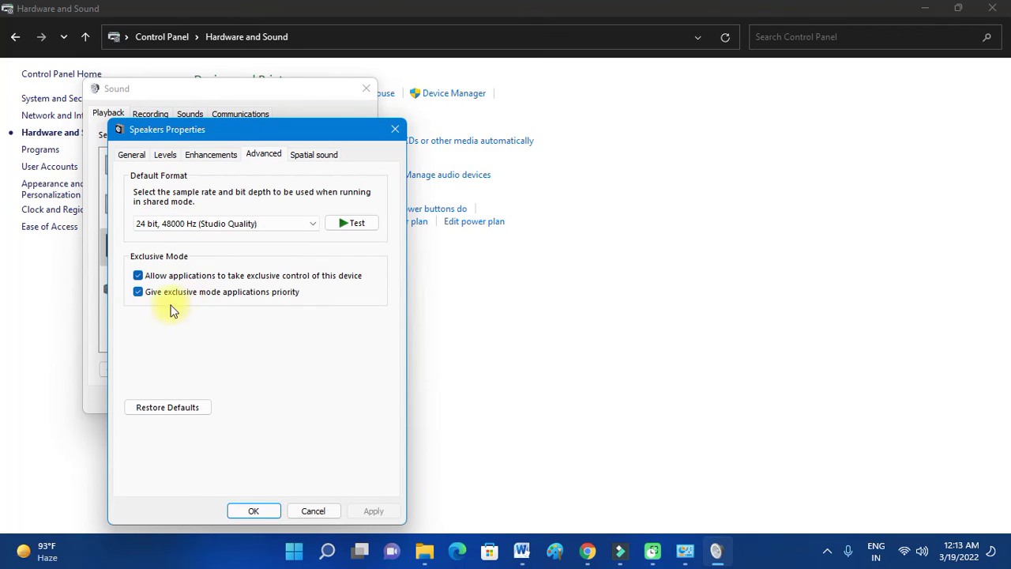
left_click(308, 154)
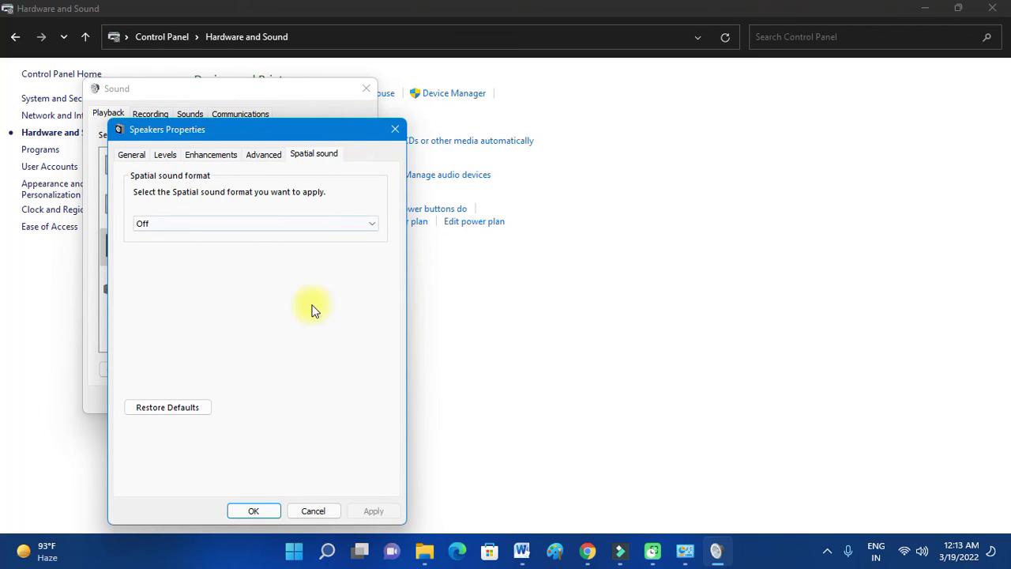
left_click(268, 513)
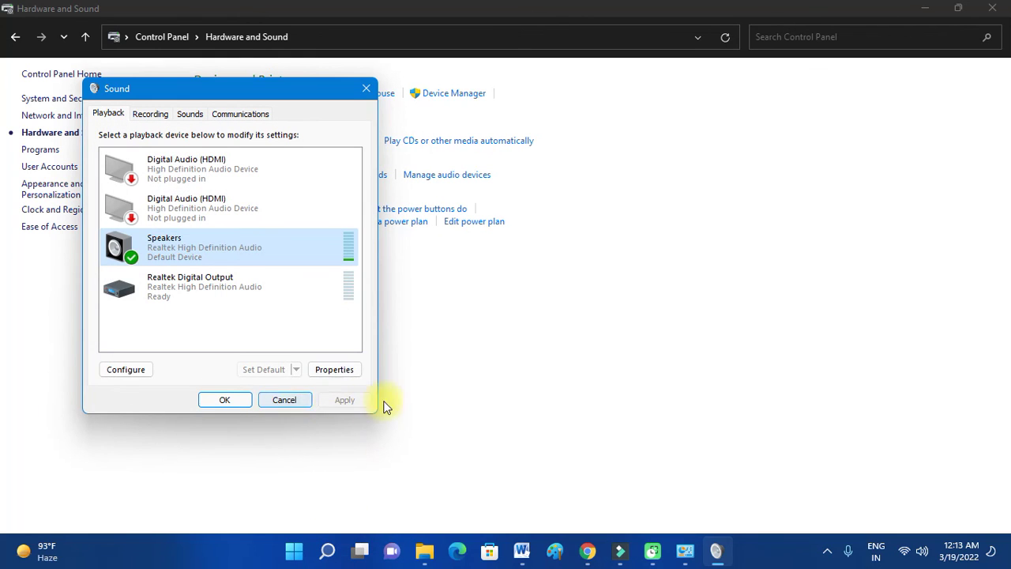
left_click(366, 88)
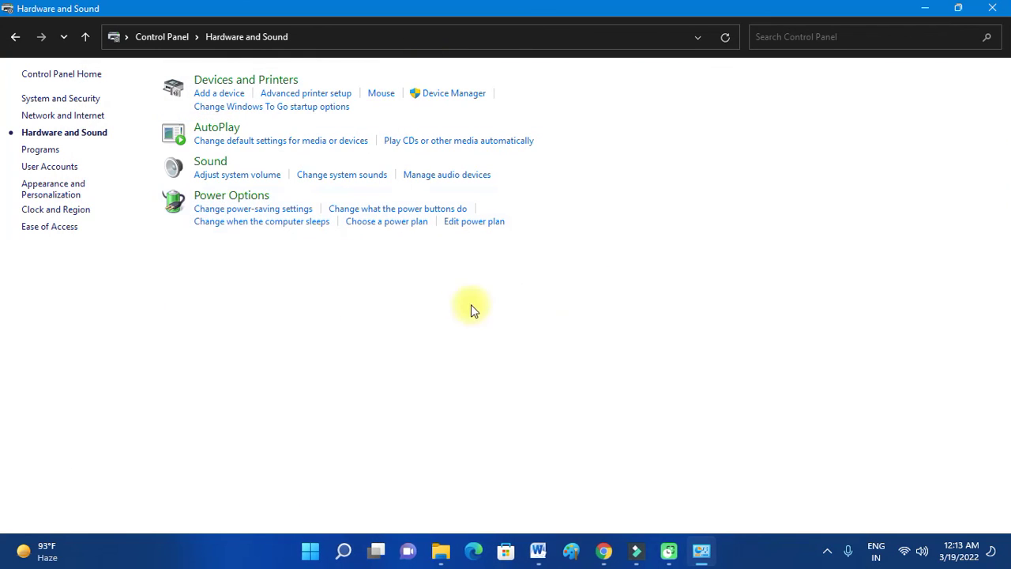
left_click(994, 8)
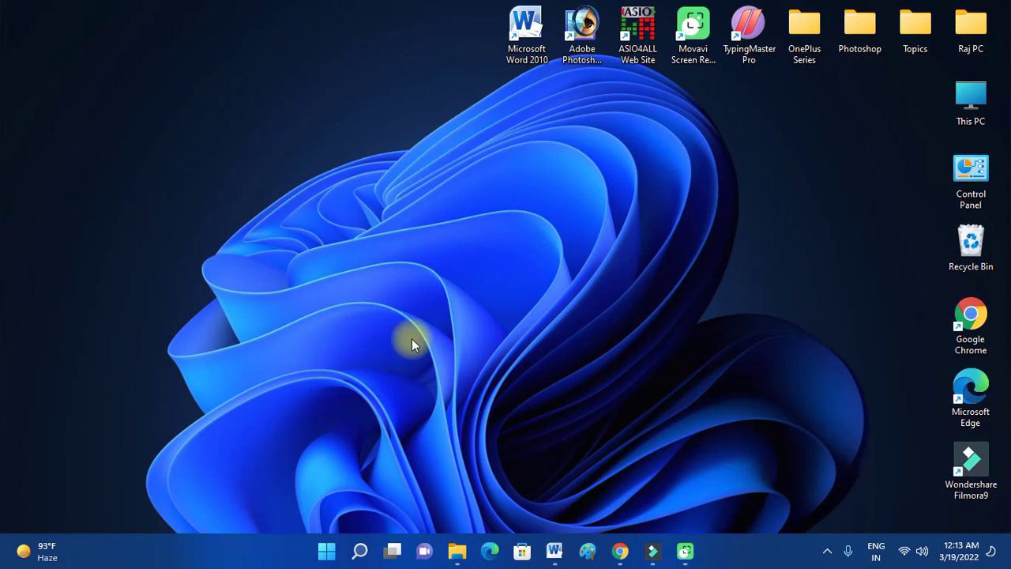